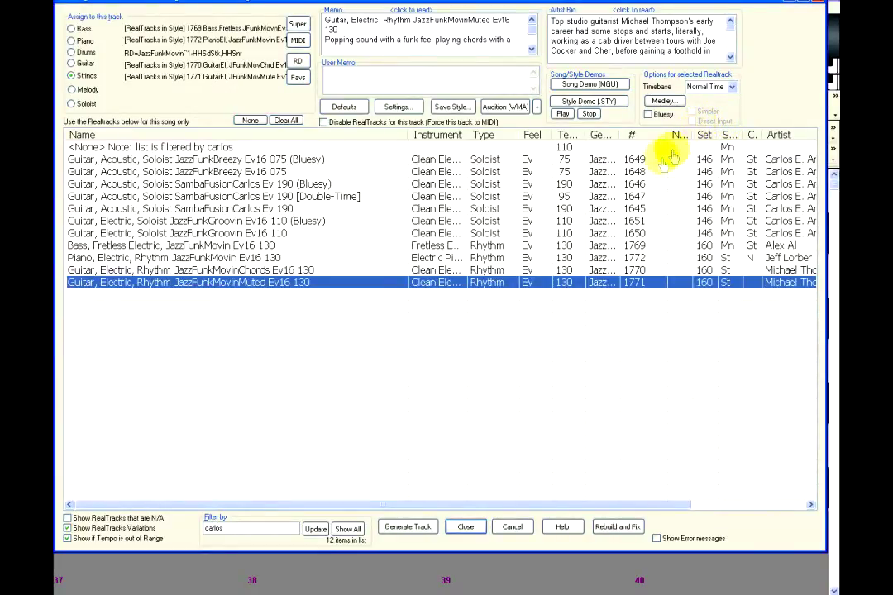
Set the Strings track to the Direct Input version of the Guitar, Electric, Soloist JazzFunkGroovin Ev16 110 RealTrack
left_click(347, 235)
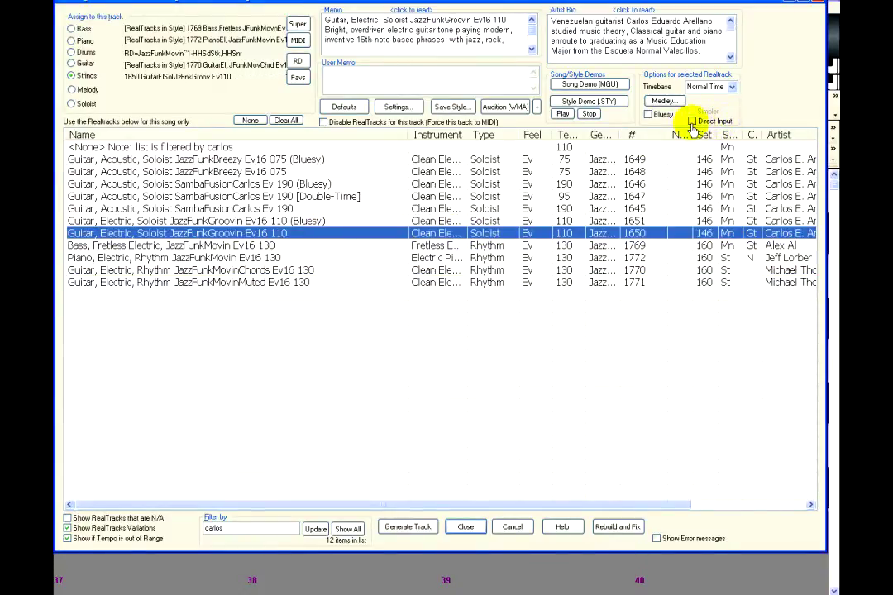
left_click(691, 122)
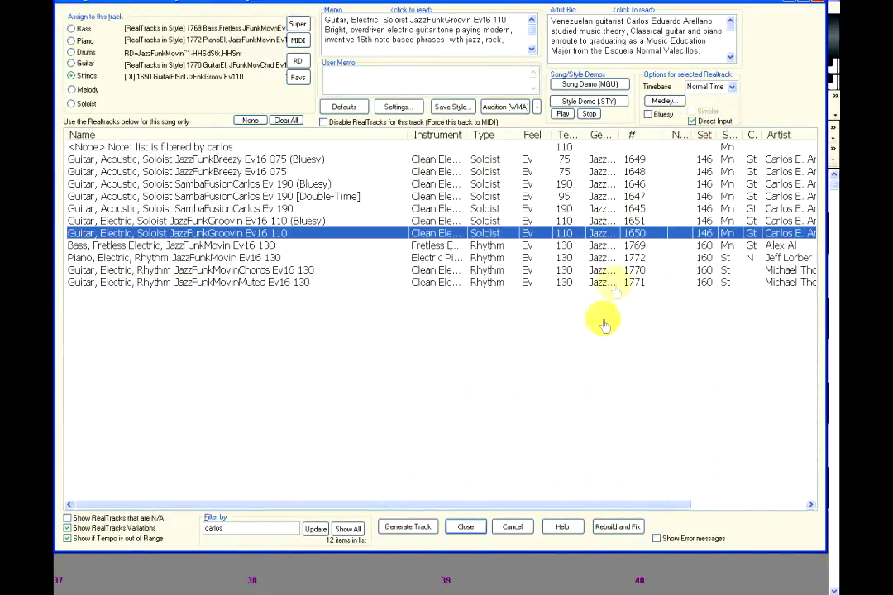
left_click(478, 526)
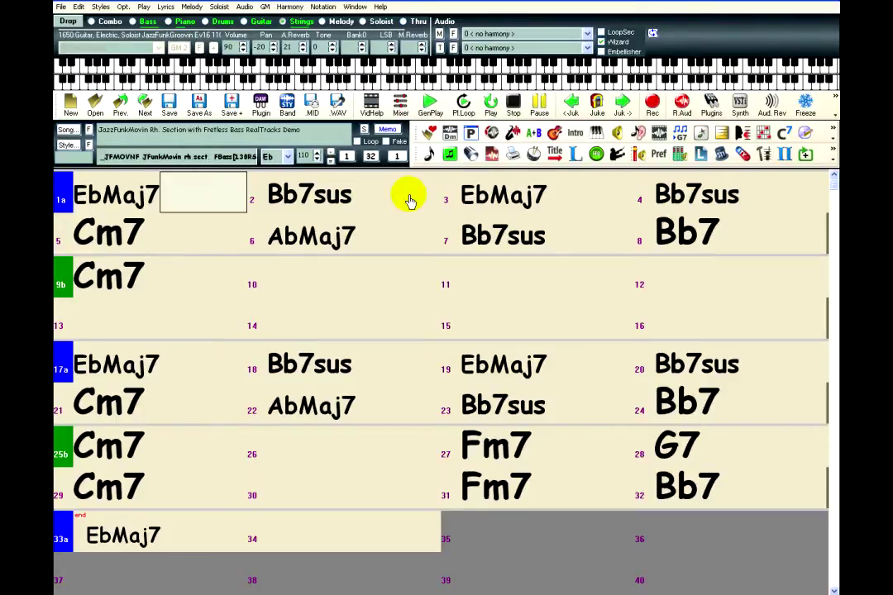
key("F4")
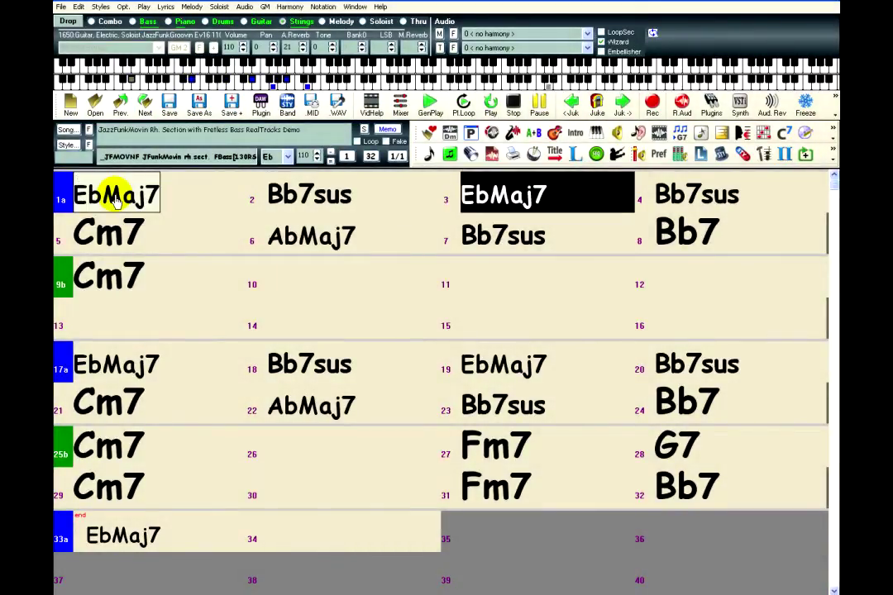
key("Escape")
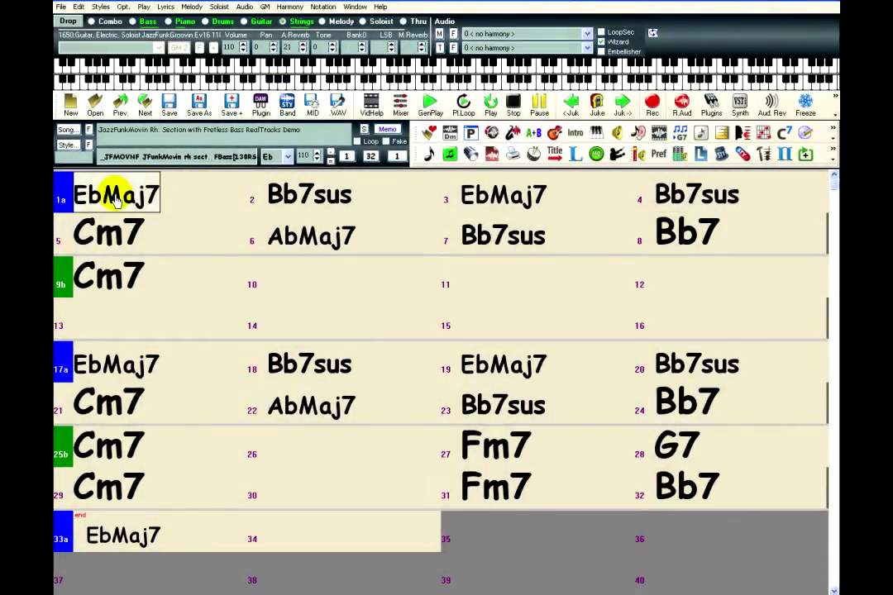
key("F4")
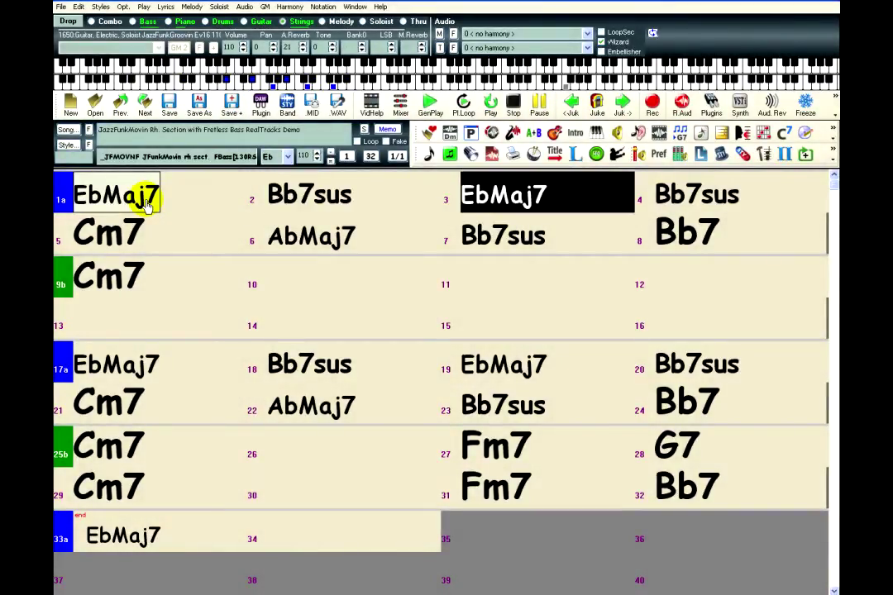
key("Escape")
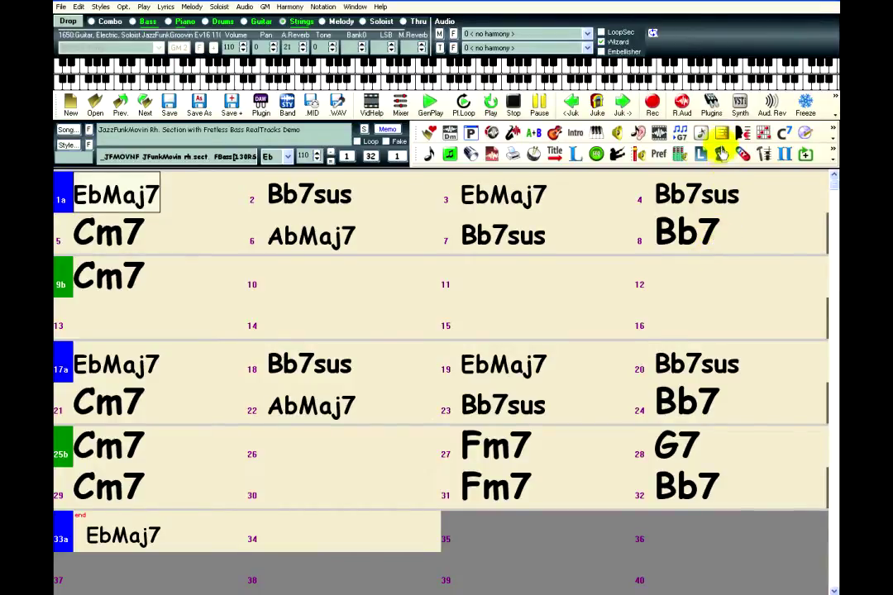
Add AmpliTube 3.dll as a VST plugin via the first slot's Plugin dropdown in the VST/DX Synths/Plugins window
left_click(715, 105)
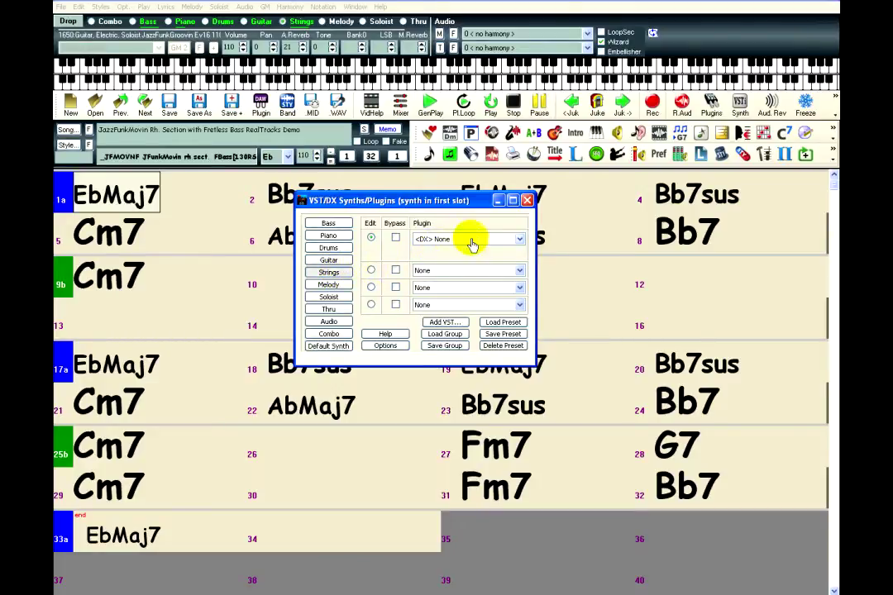
left_click(519, 242)
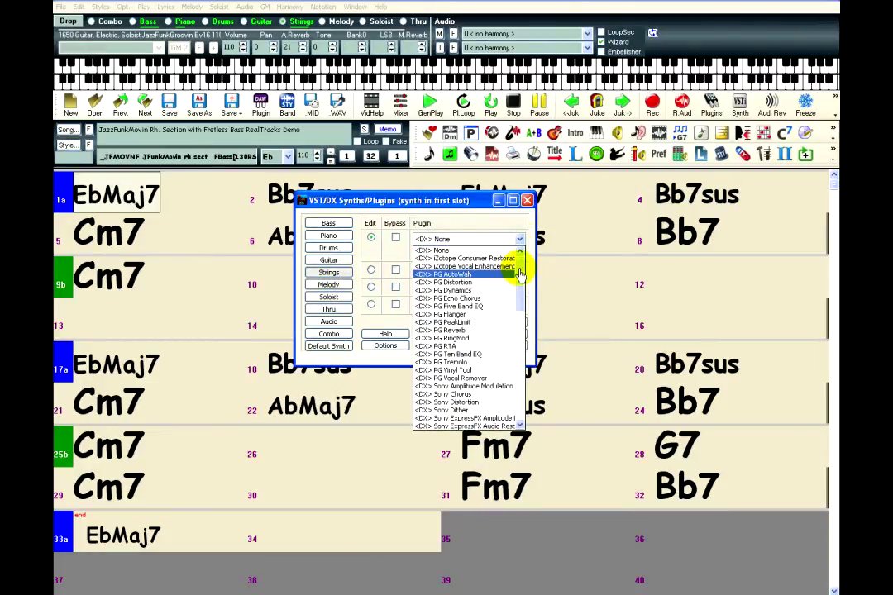
left_click_drag(519, 263, 510, 369)
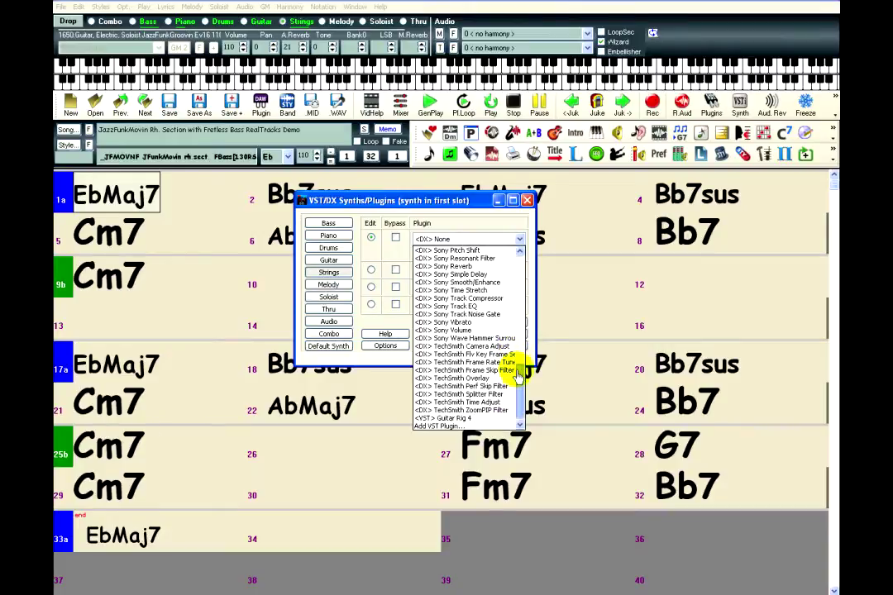
left_click(467, 427)
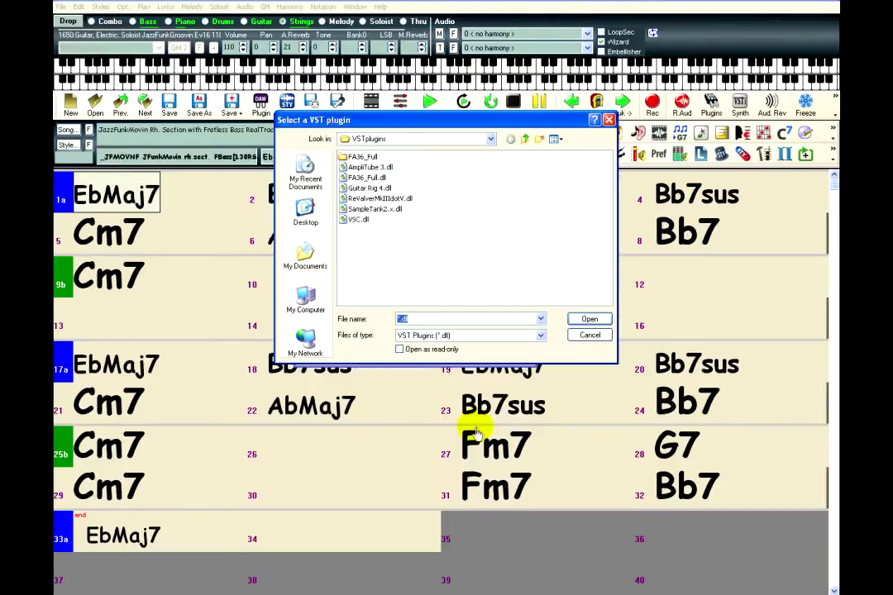
left_click(370, 169)
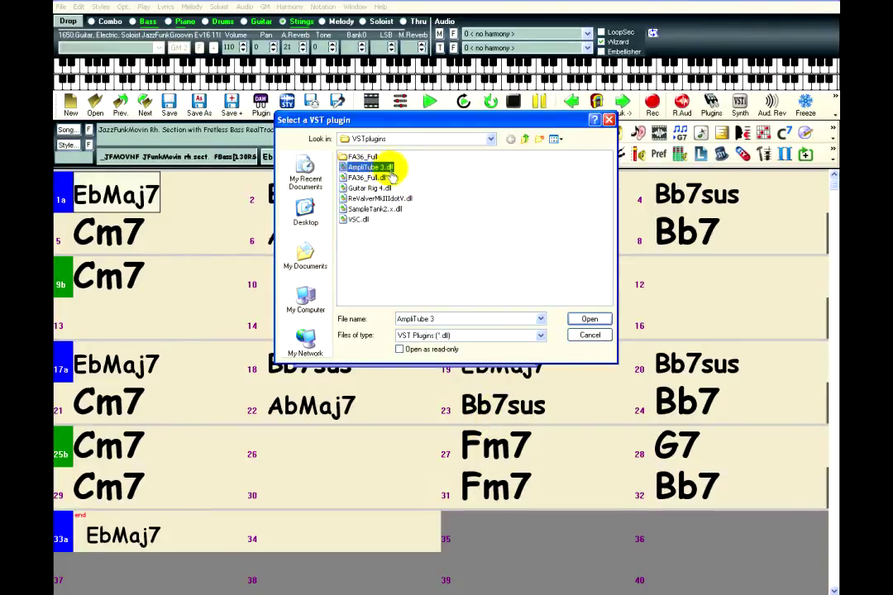
key("Return")
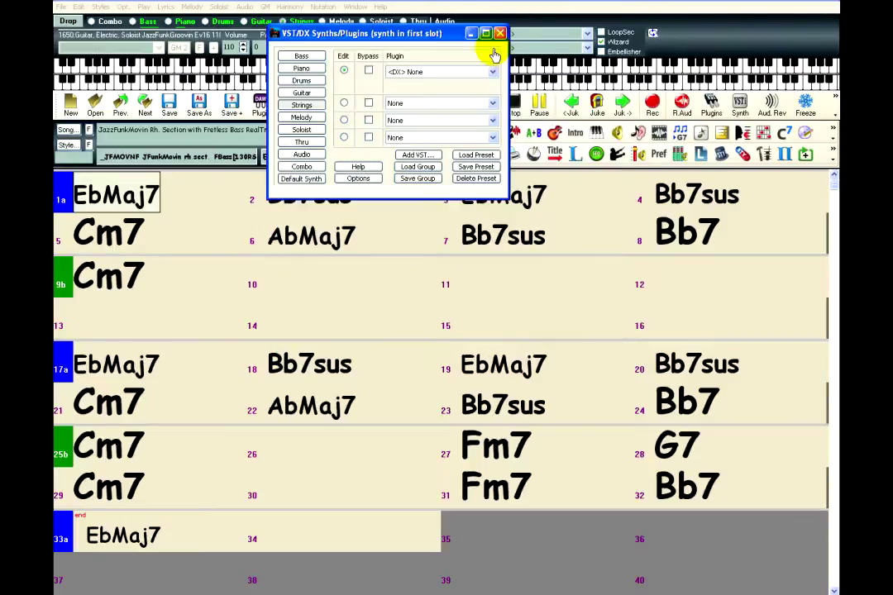
left_click(492, 72)
left_click_drag(492, 86, 479, 223)
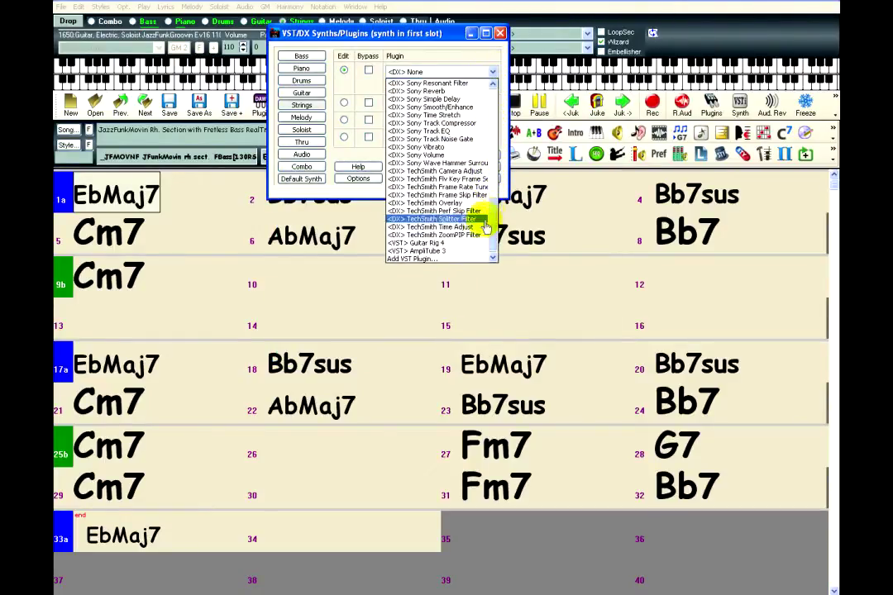
Load AmpliTube 3 into the first slot, choose the British Lead 2 amp preset, and lower volume to 3.7
left_click(446, 250)
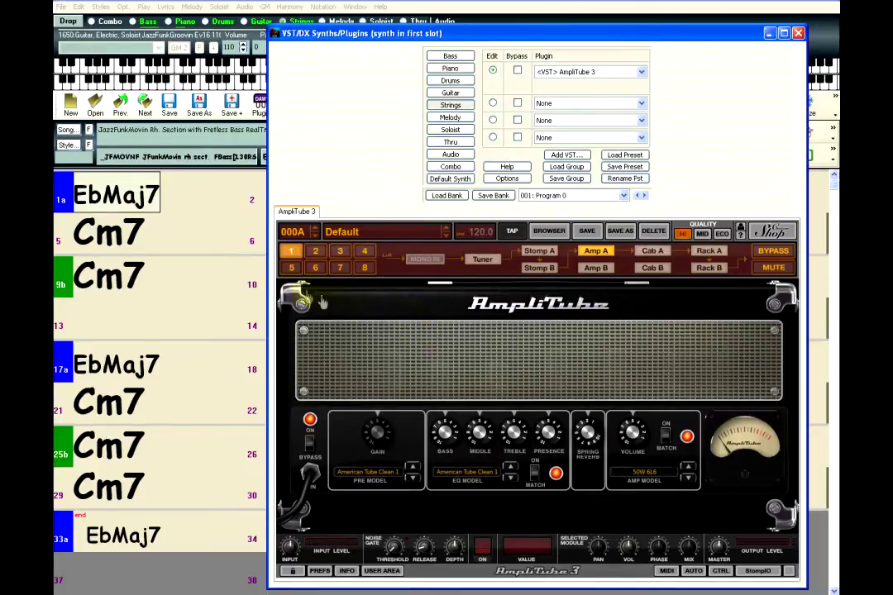
left_click(151, 206)
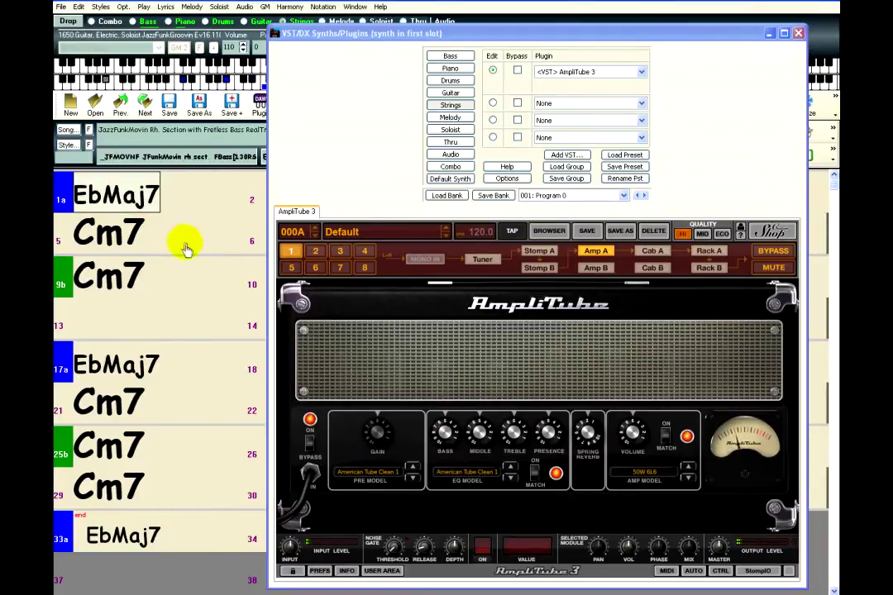
left_click(395, 239)
mouse_move(394, 257)
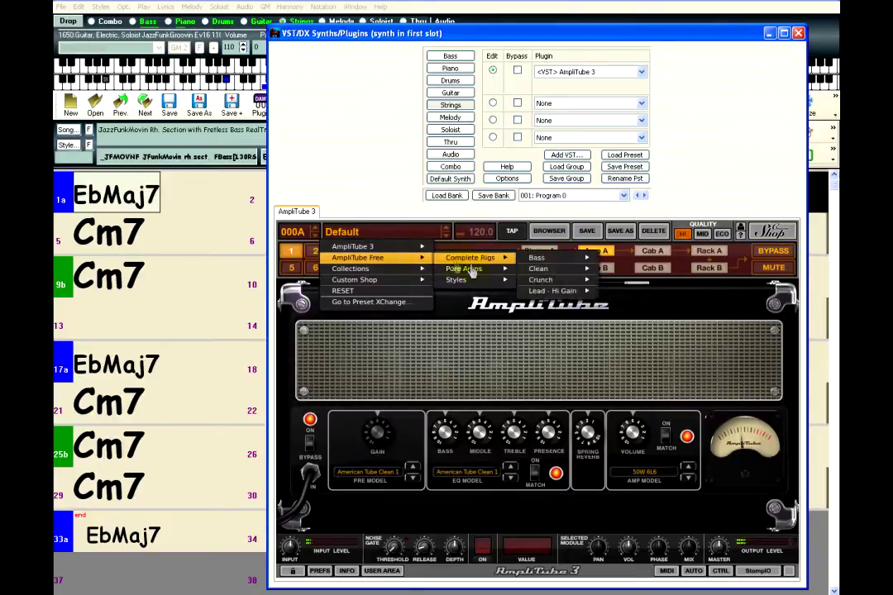
mouse_move(467, 269)
mouse_move(579, 291)
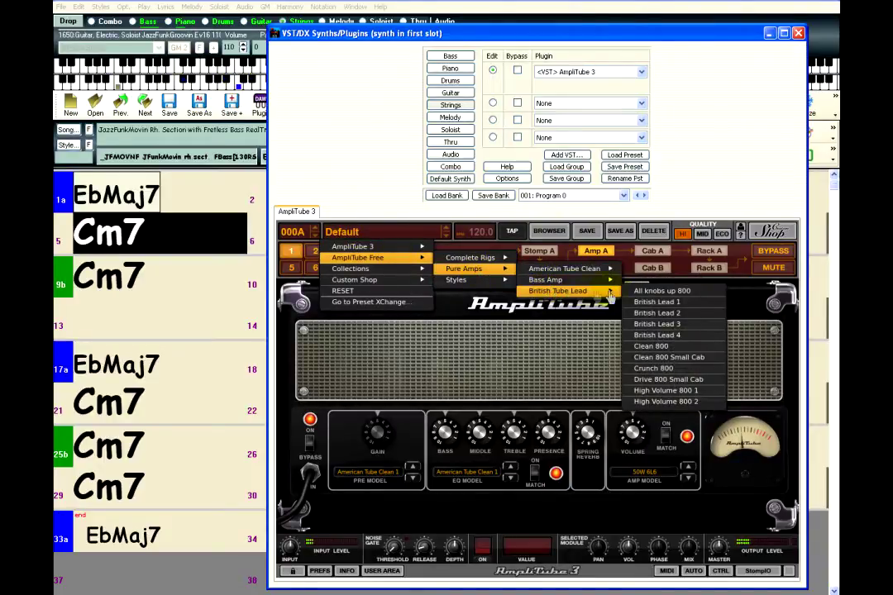
left_click(661, 314)
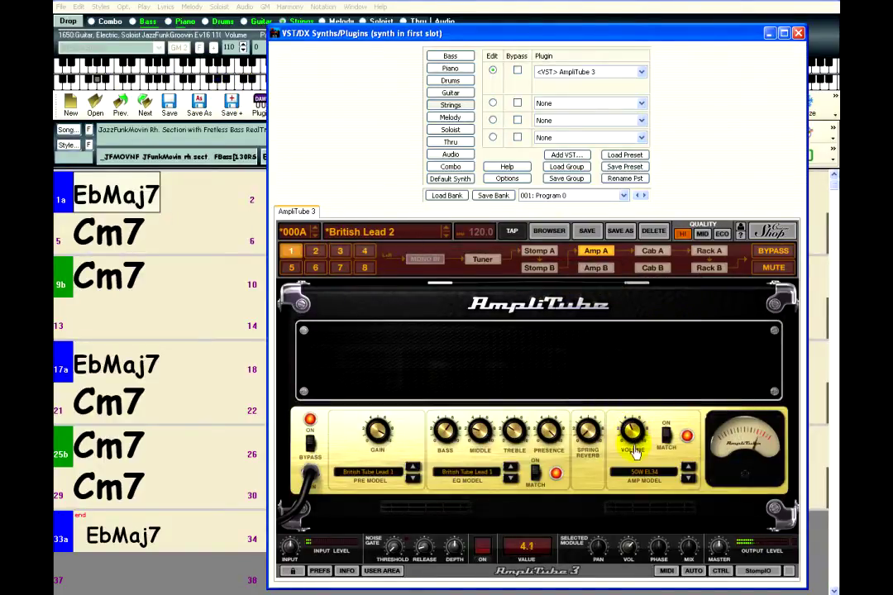
left_click_drag(633, 451, 635, 456)
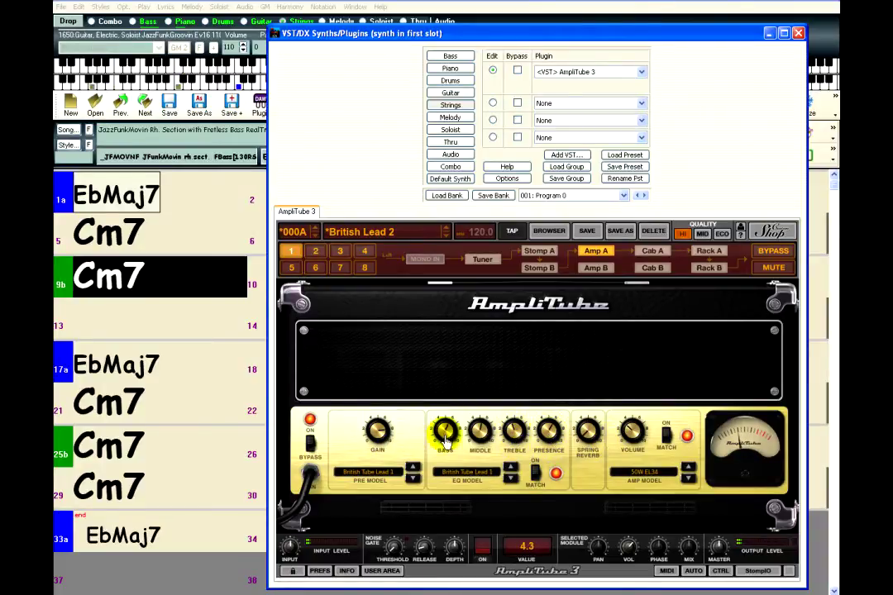
Put a Chorus pedal in the first Stomp A slot
left_click(539, 251)
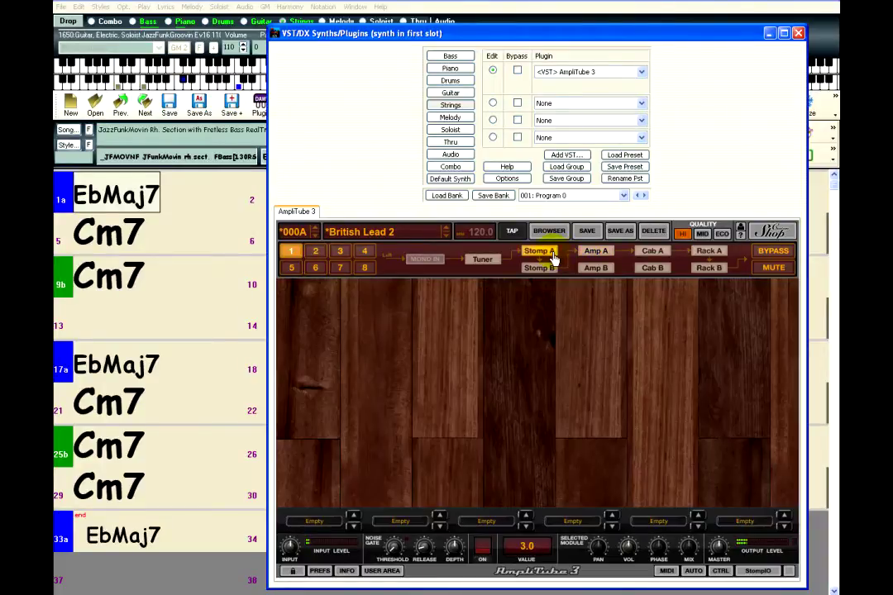
left_click(309, 526)
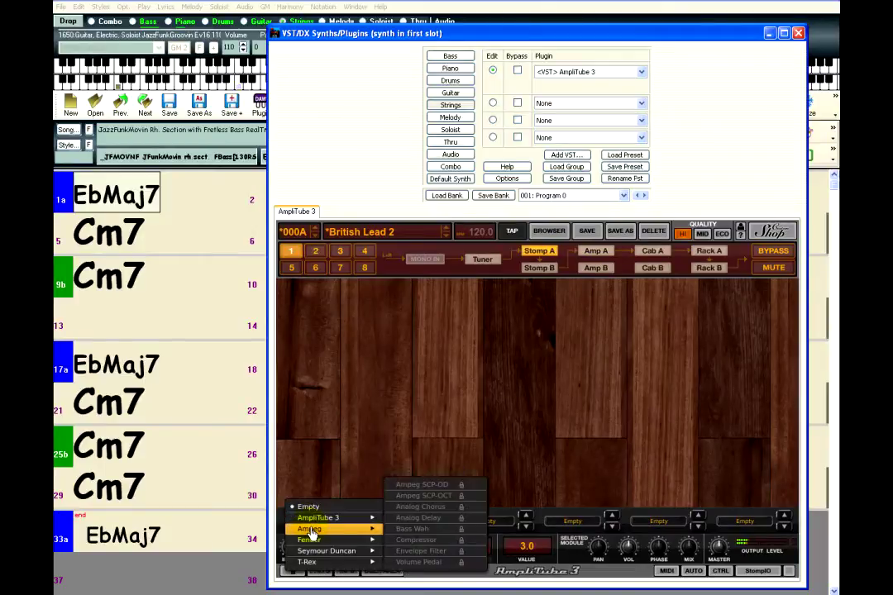
mouse_move(330, 528)
mouse_move(418, 539)
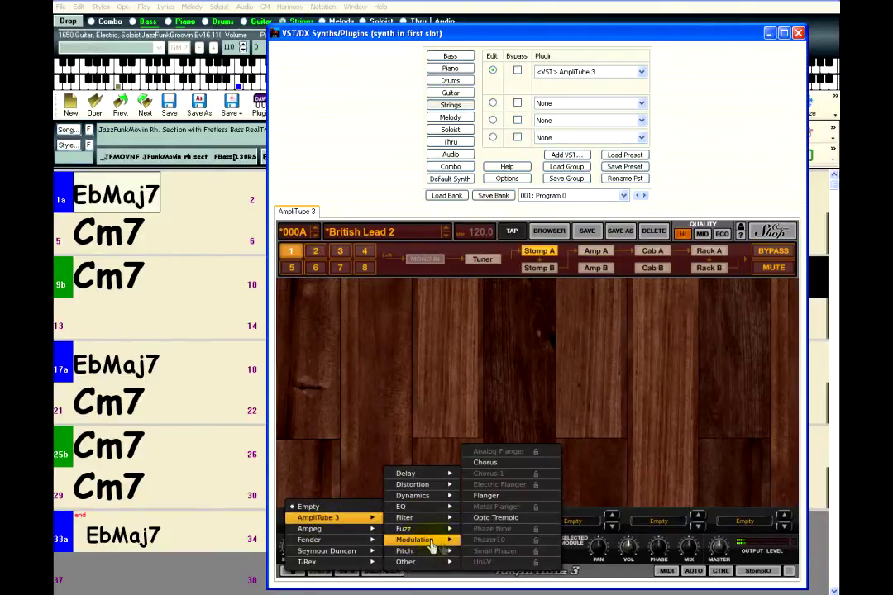
left_click(486, 463)
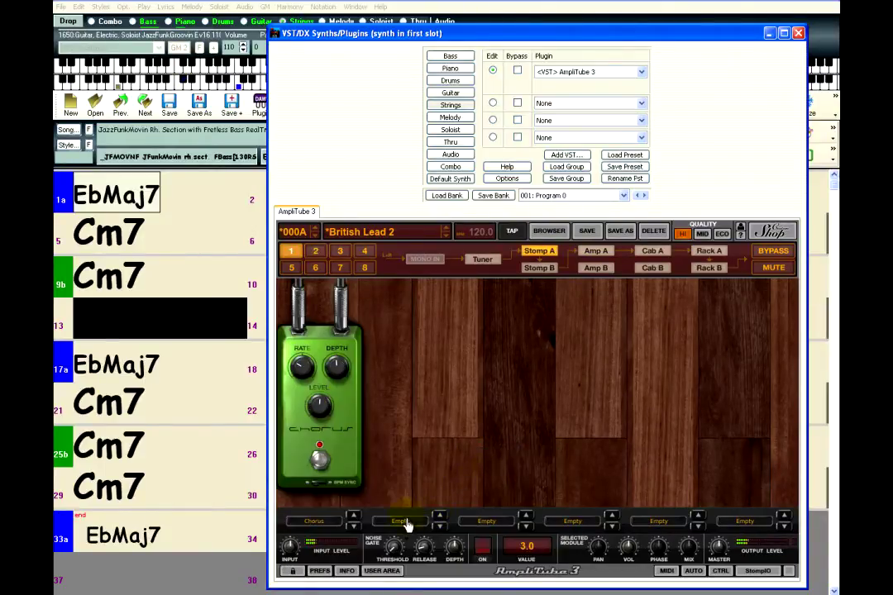
Add a Wah pedal, move Chorus after it, and set the chorus knob to 2.89
left_click(403, 523)
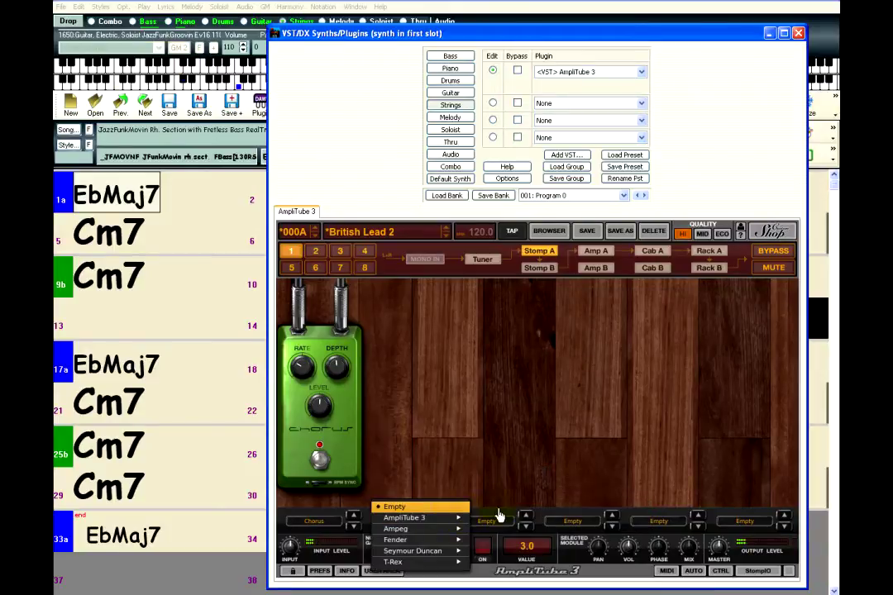
mouse_move(486, 518)
left_click(566, 528)
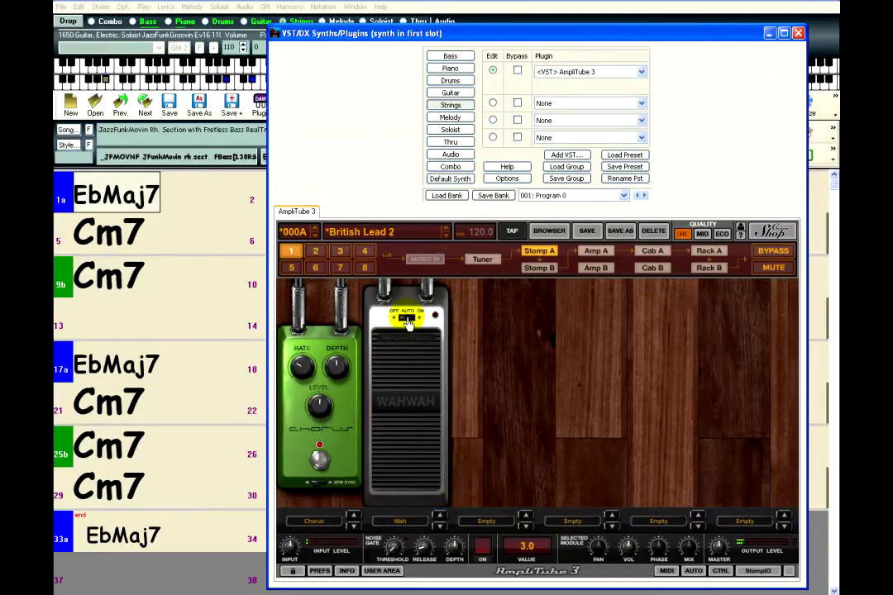
mouse_move(326, 374)
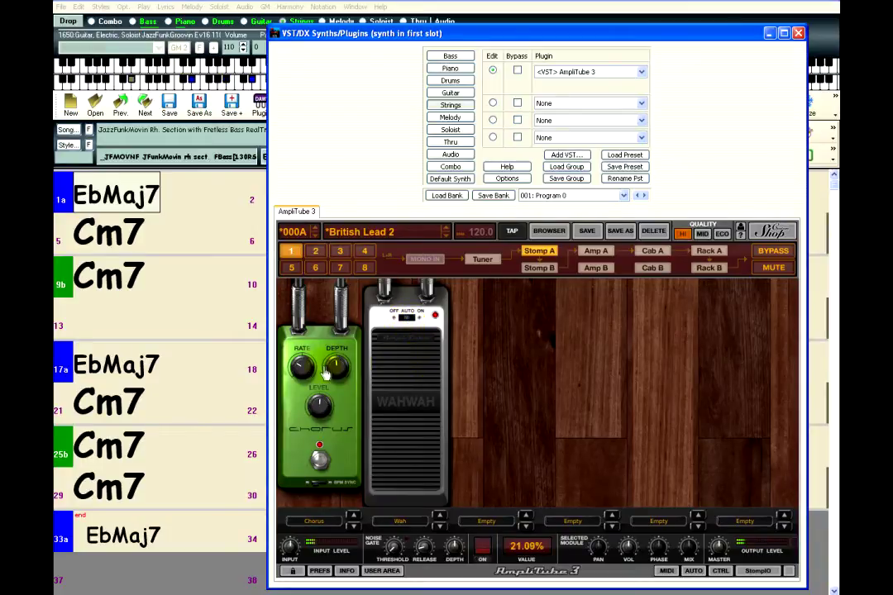
left_click_drag(321, 407, 413, 413)
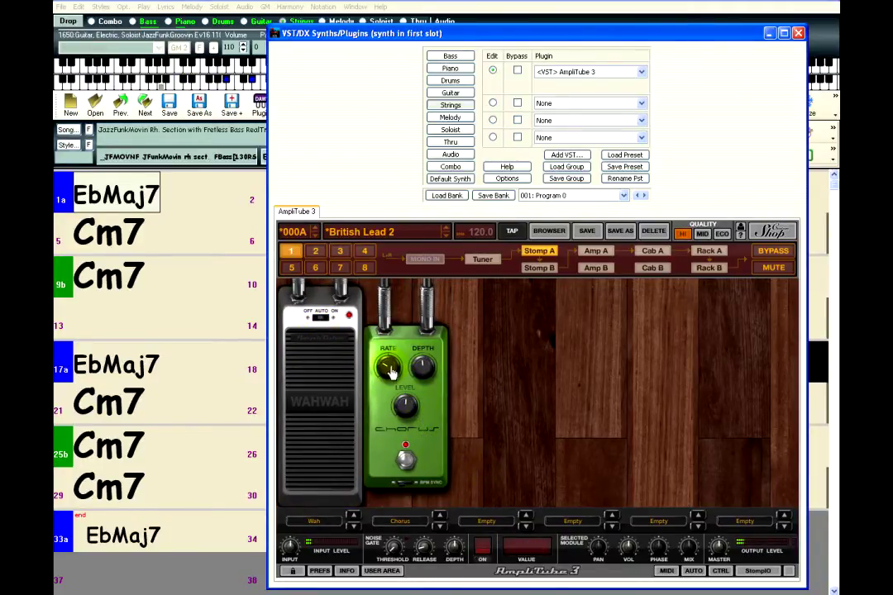
mouse_move(390, 385)
left_click_drag(431, 372, 423, 388)
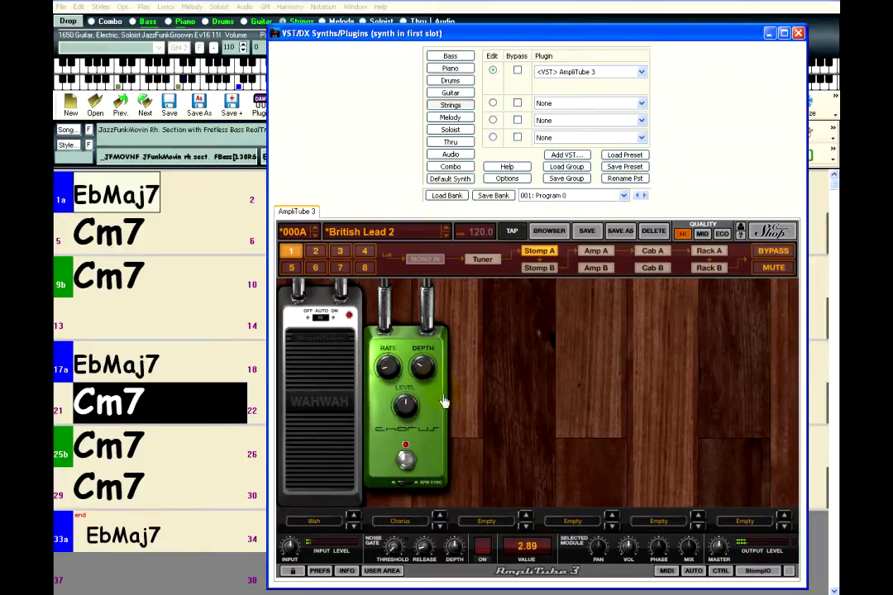
Shift the Cab A microphone slightly left and load a Digital Delay into Rack A's first slot
left_click(652, 253)
left_click_drag(566, 415, 519, 401)
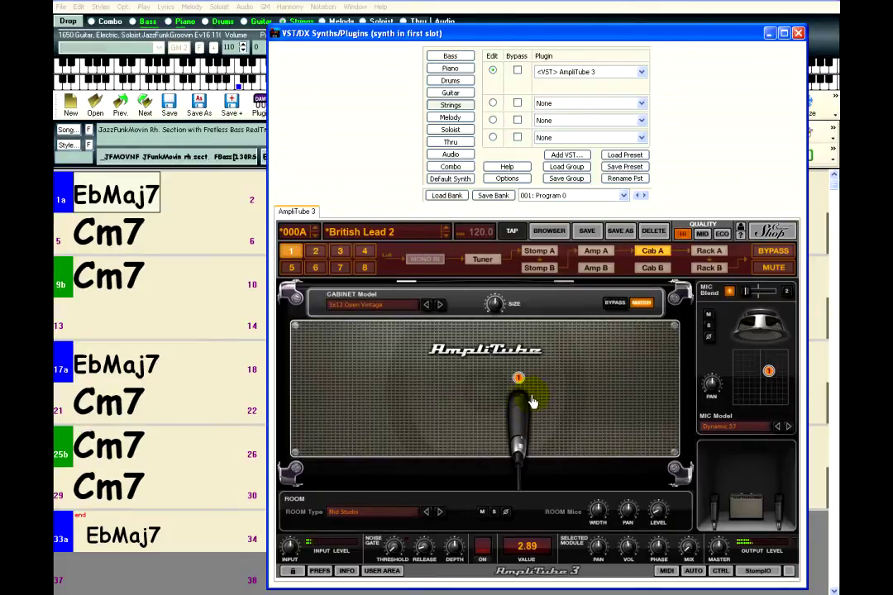
left_click(709, 252)
left_click(361, 314)
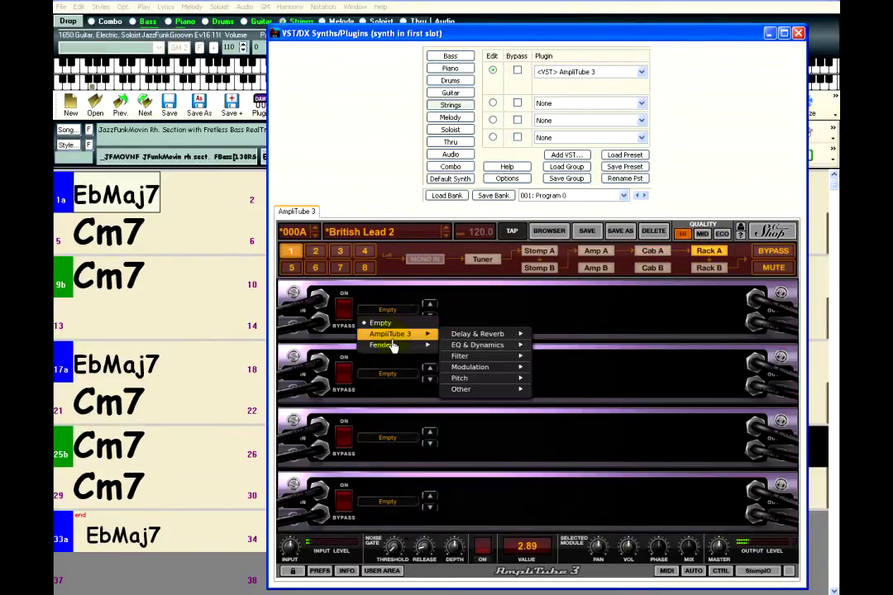
mouse_move(478, 337)
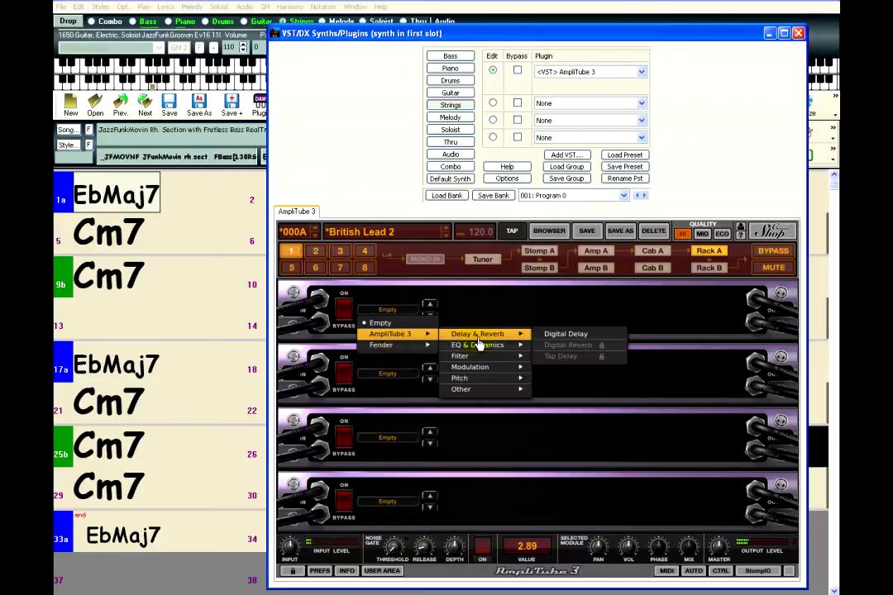
left_click(565, 335)
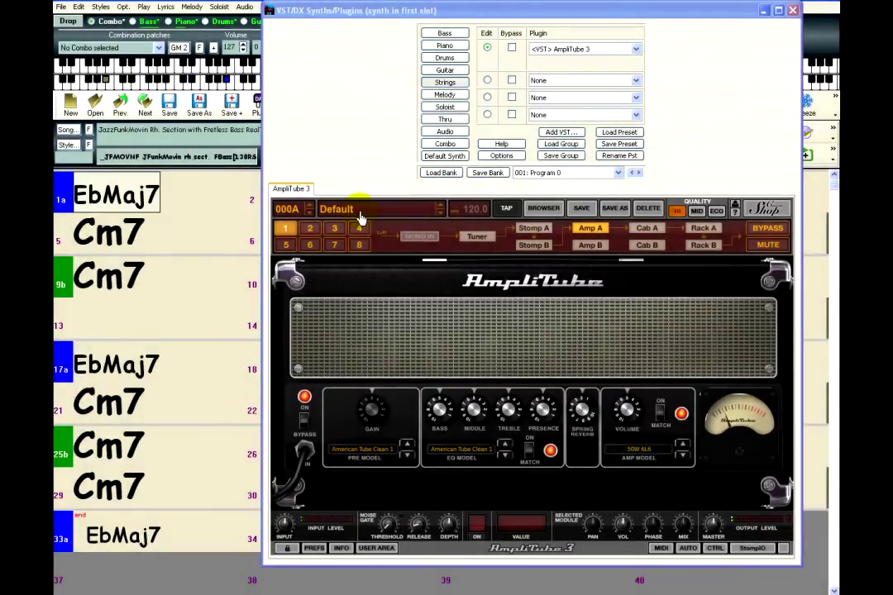
Load the JC Jazz Chorus preset from AmpliTube's Band-in-a-Box > Style > Jazz presets
left_click(356, 213)
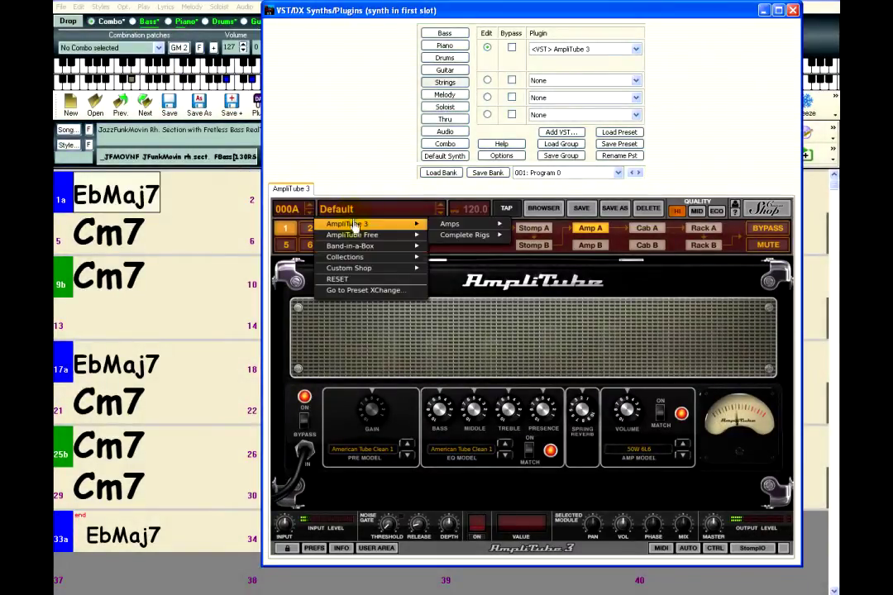
mouse_move(352, 248)
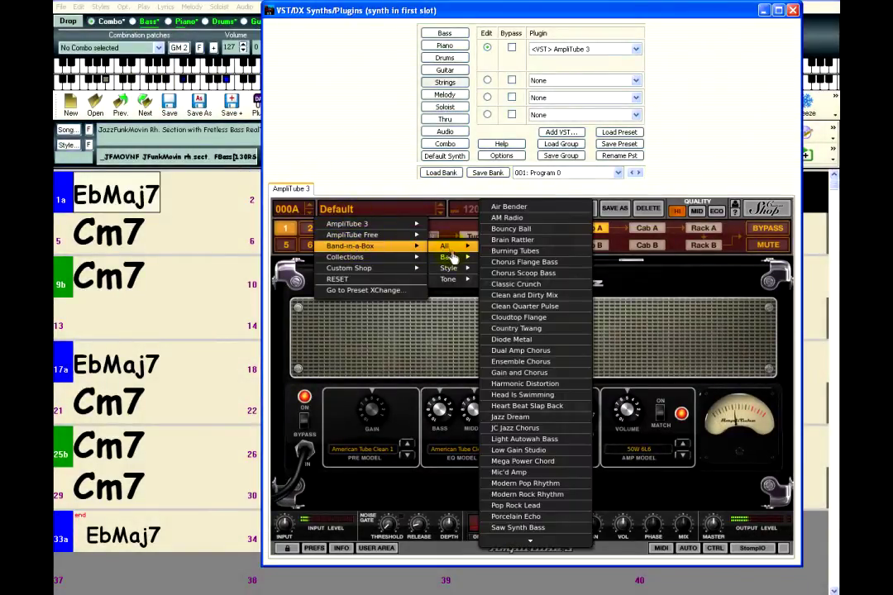
mouse_move(453, 273)
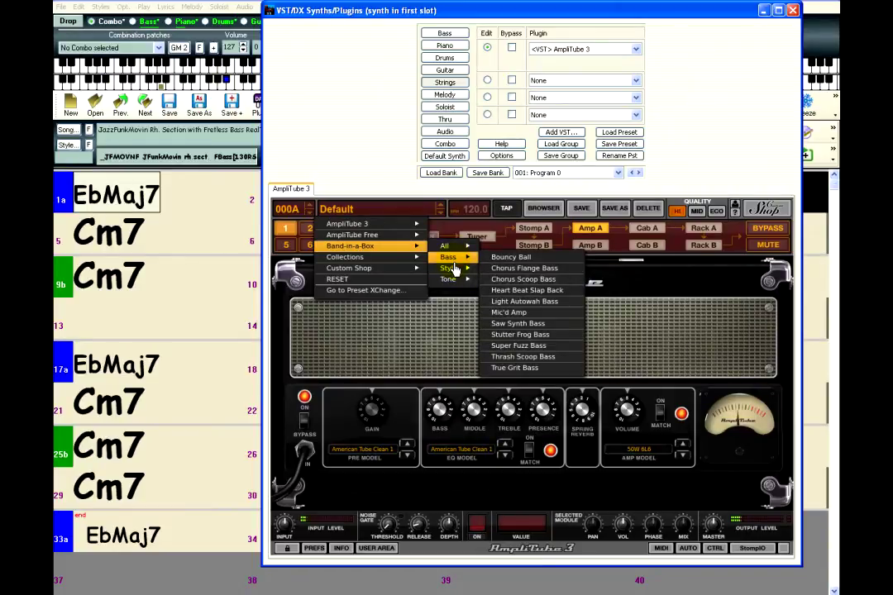
mouse_move(506, 281)
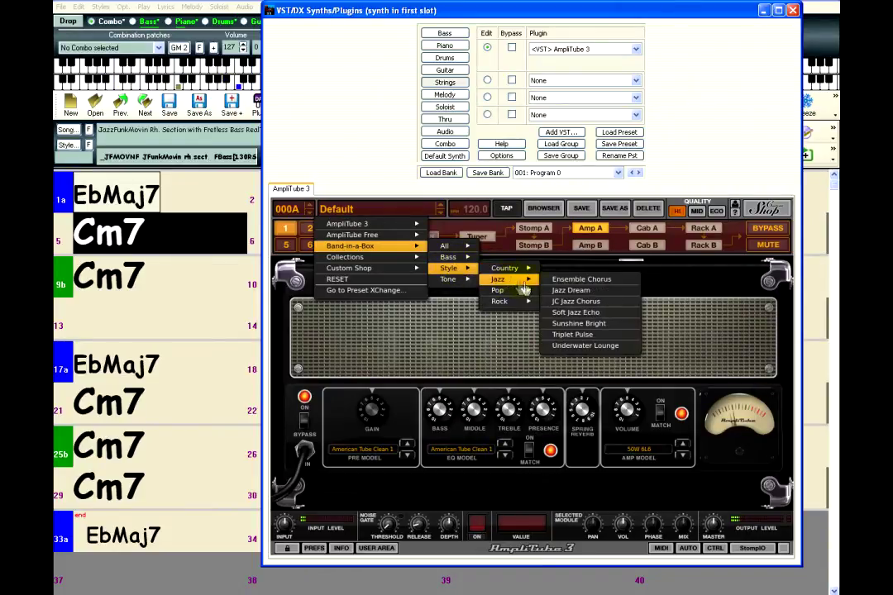
left_click(574, 301)
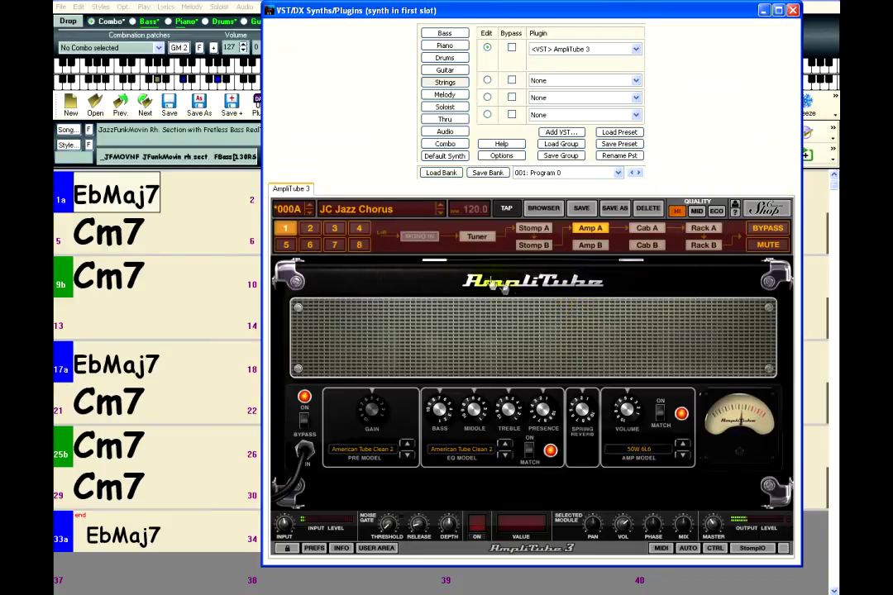